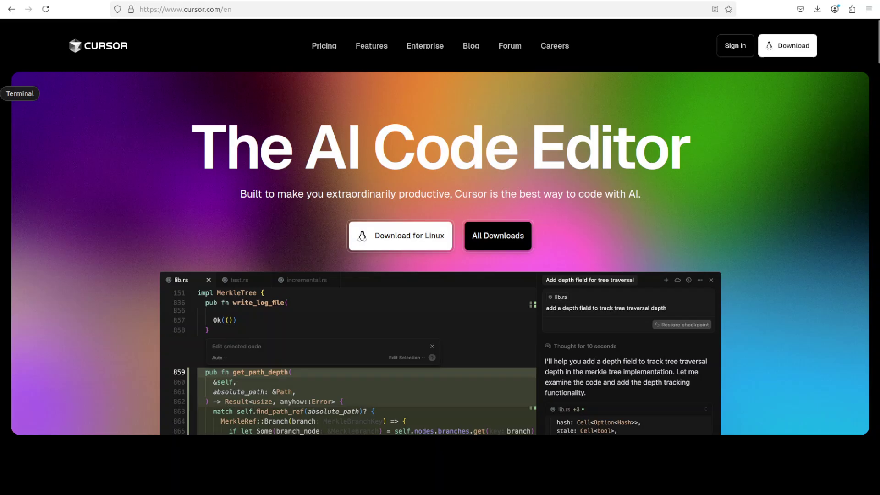
# - Check the terminal's Ubuntu release info, then download the Cursor 1.1.3 x86_64 AppImage (182 MB)
pyautogui.hotkey('ctrl', 'alt', 't')
pyautogui.write('cat /etc/*release')
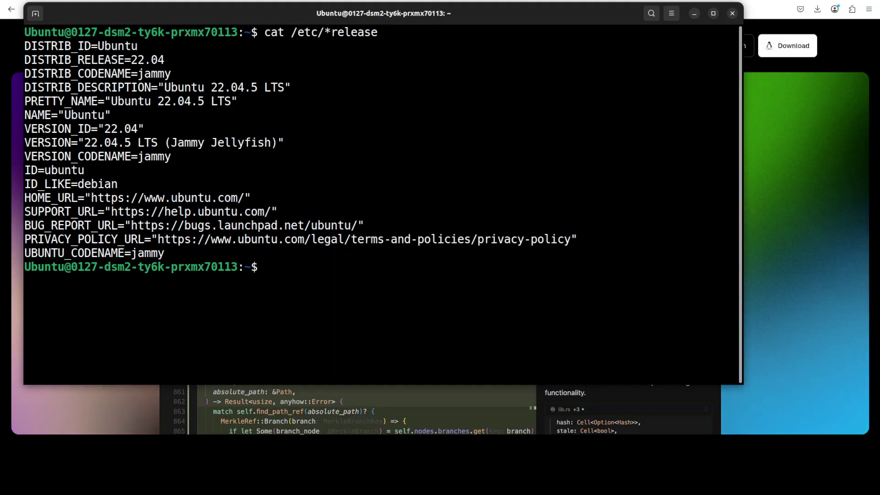
pyautogui.hotkey('alt', 'Tab')
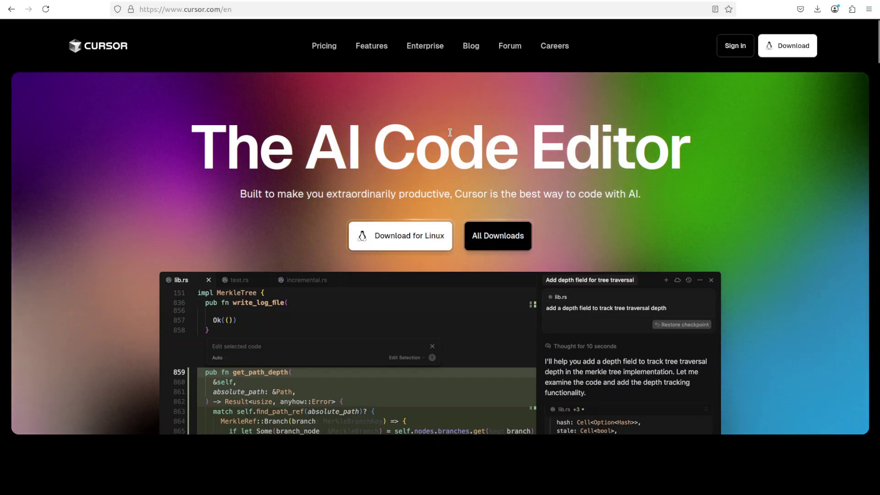
pyautogui.click(385, 242)
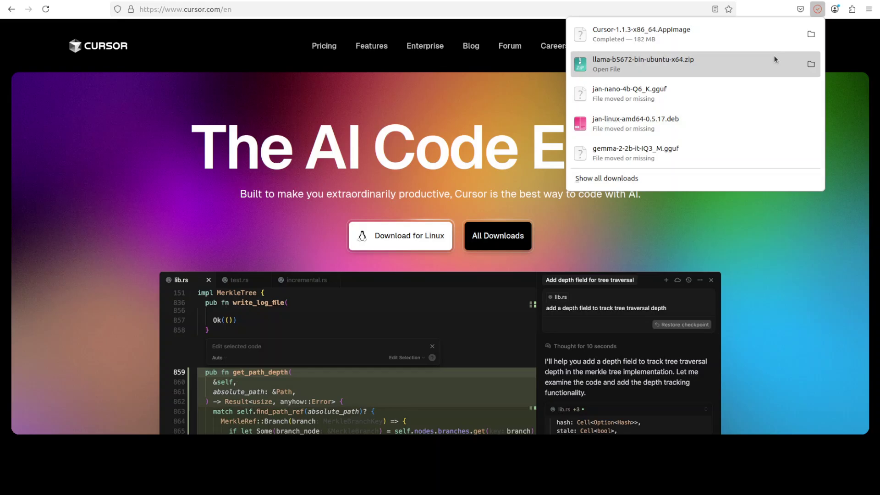
# - In Downloads, list files by date and make the Cursor AppImage executable with chmod a+x
pyautogui.hotkey('alt', 'Tab')
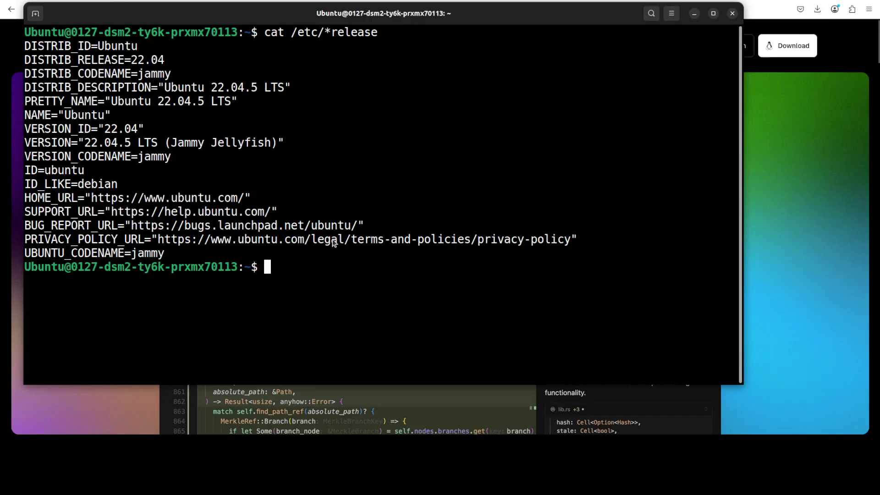
pyautogui.write('cd')
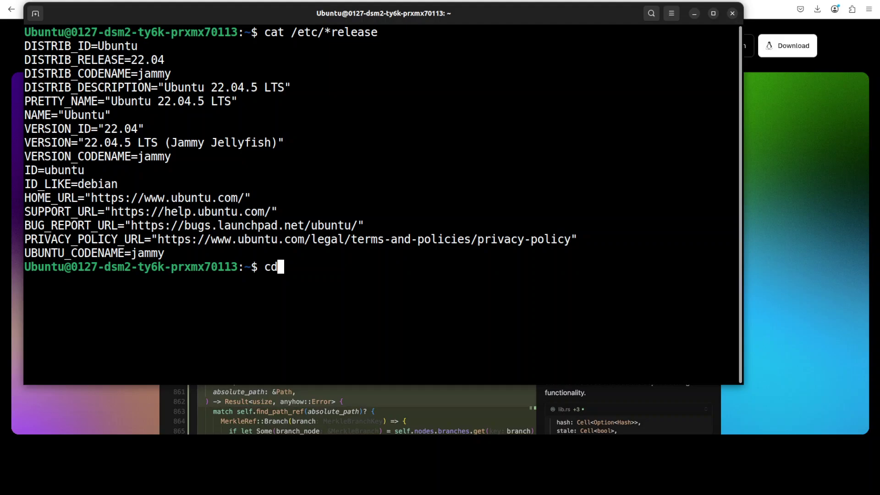
pyautogui.write(' Dw')
pyautogui.press('BackSpace')
pyautogui.write('o')
pyautogui.press('Tab')
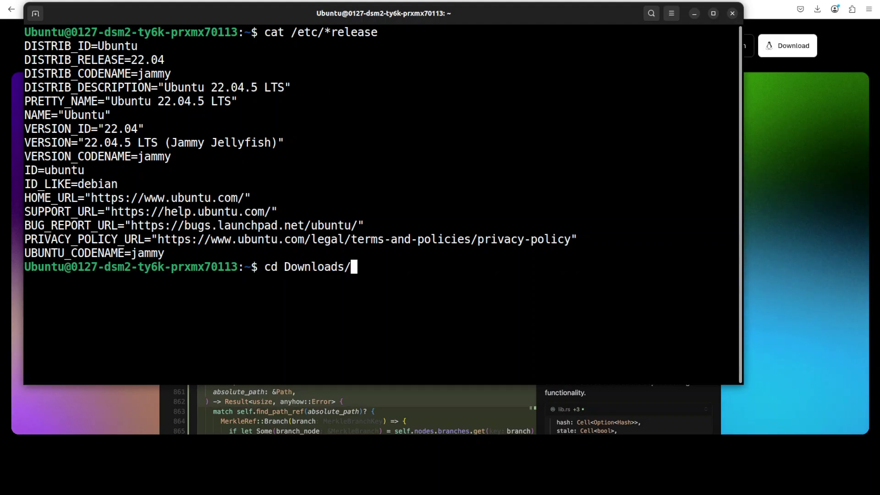
pyautogui.press('Return')
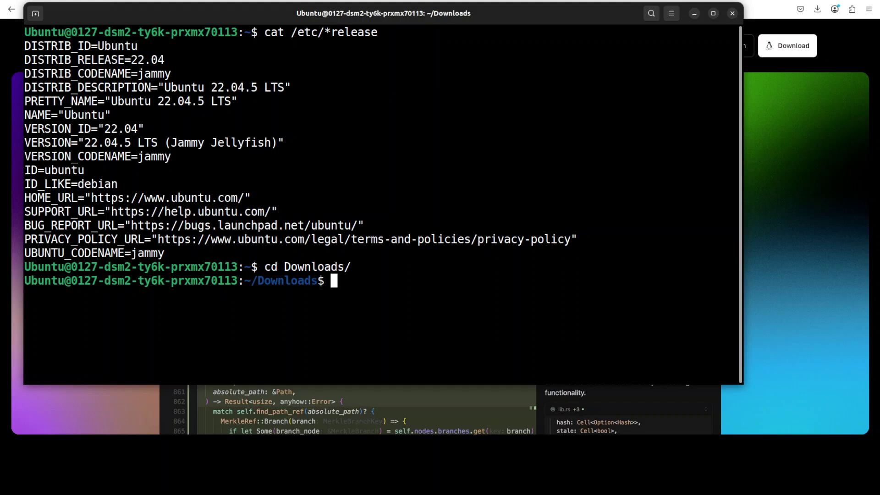
pyautogui.write('clear')
pyautogui.press('Return')
pyautogui.write('ls -')
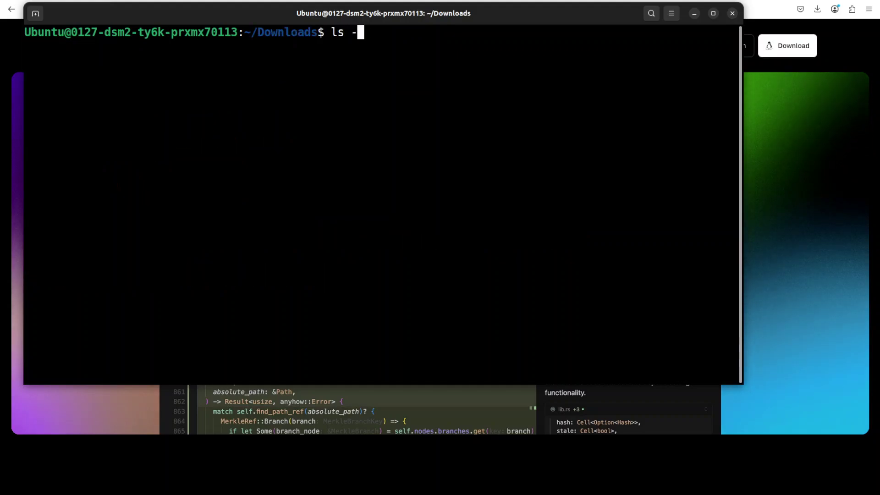
pyautogui.write('ltr')
pyautogui.press('Return')
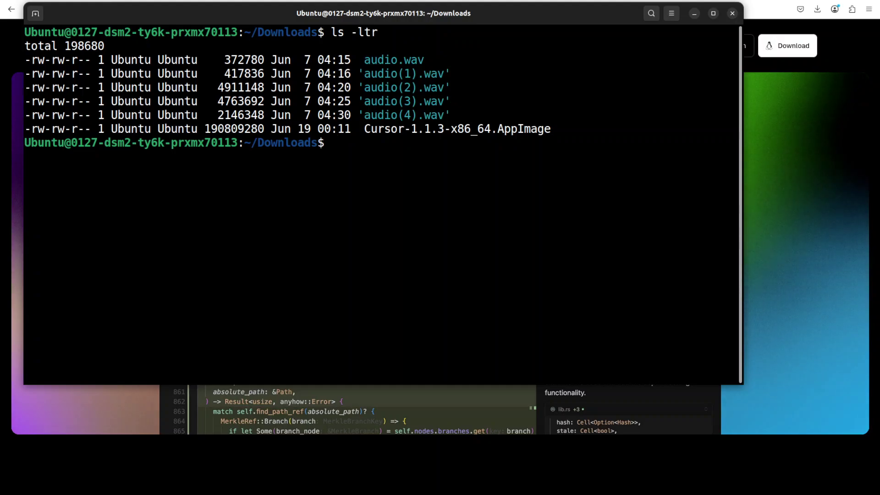
pyautogui.write('chm')
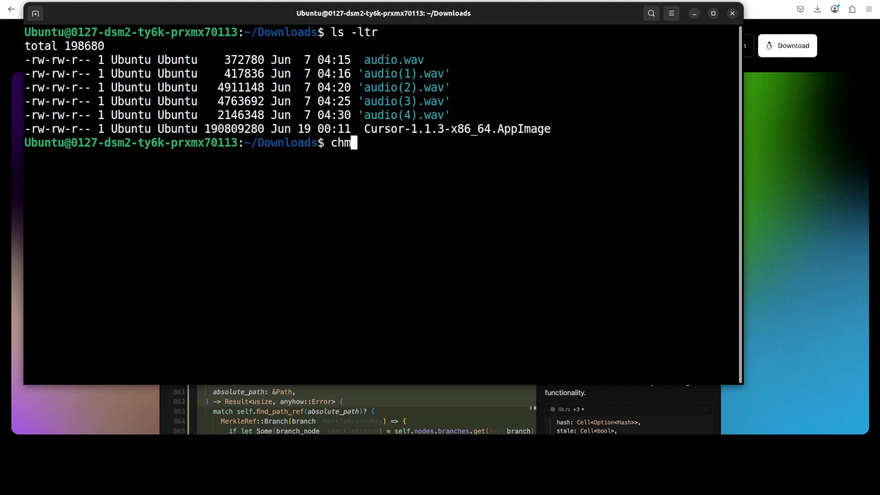
pyautogui.write('od a+x ')
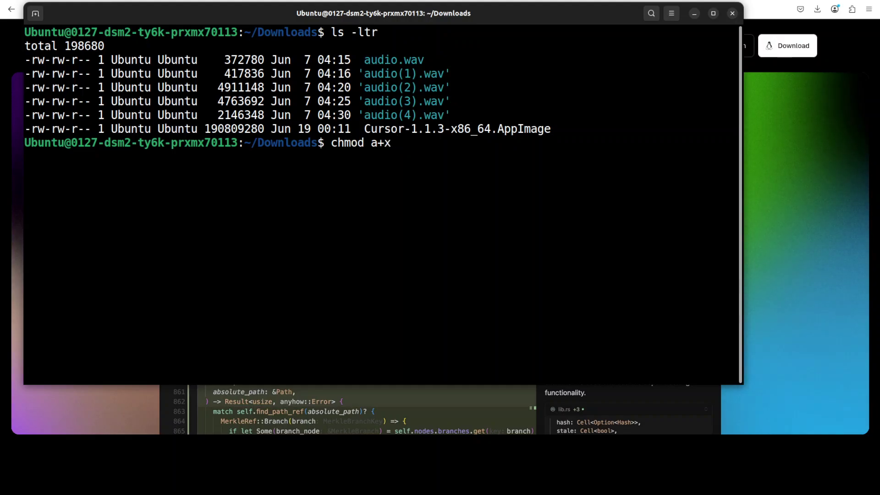
pyautogui.write('Cur')
pyautogui.press('Tab')
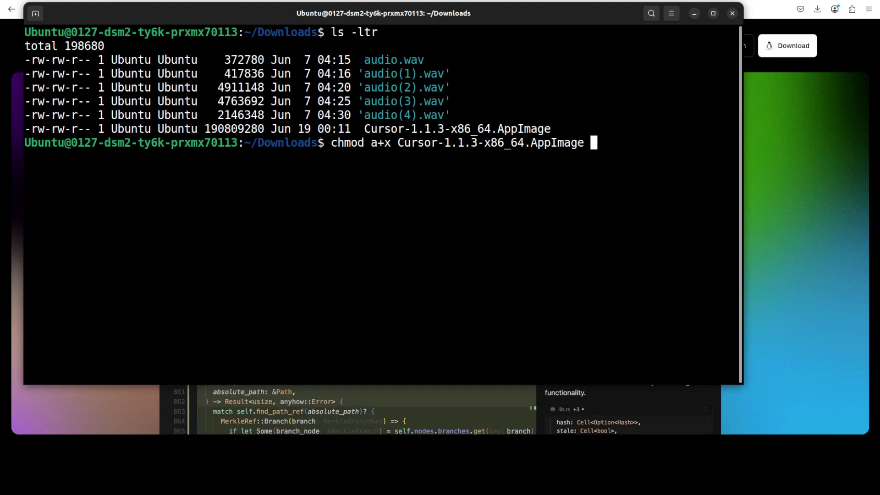
pyautogui.press('Return')
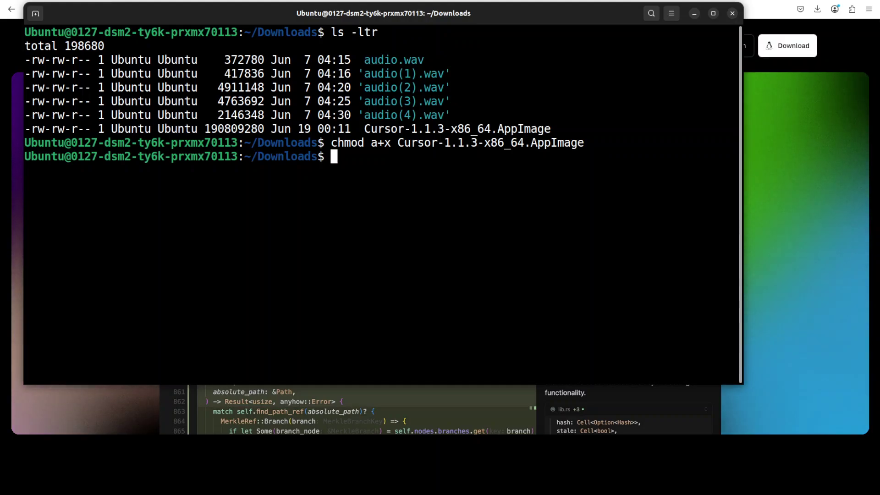
# - Run the apt install command for libfuse2, which is already the newest version
pyautogui.rightClick(242, 193)
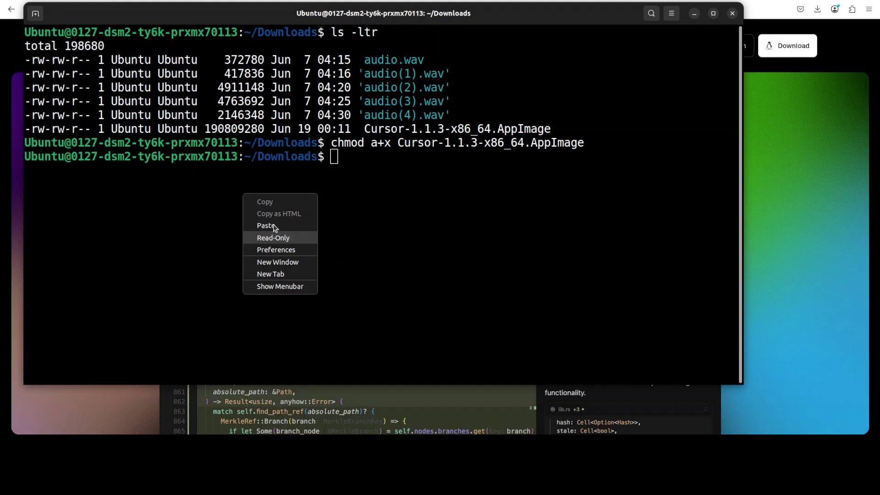
pyautogui.click(272, 228)
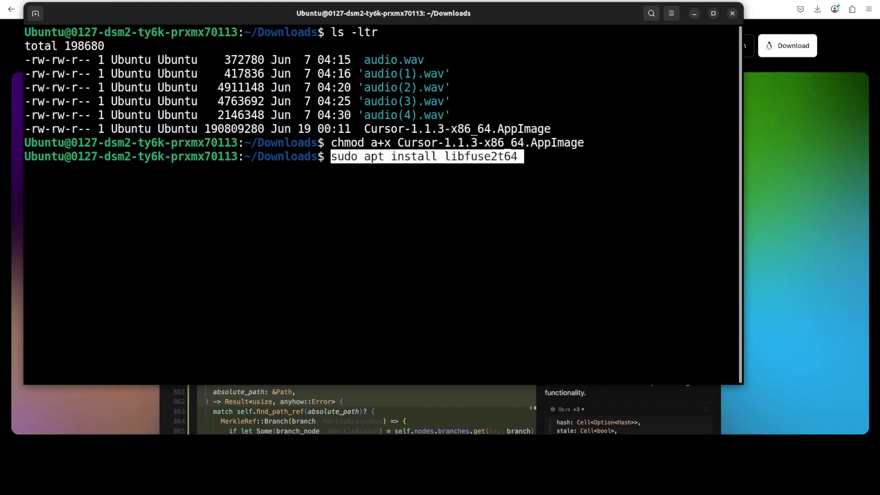
pyautogui.press('BackSpace')
pyautogui.press('BackSpace')
pyautogui.press('BackSpace')
pyautogui.press('Return')
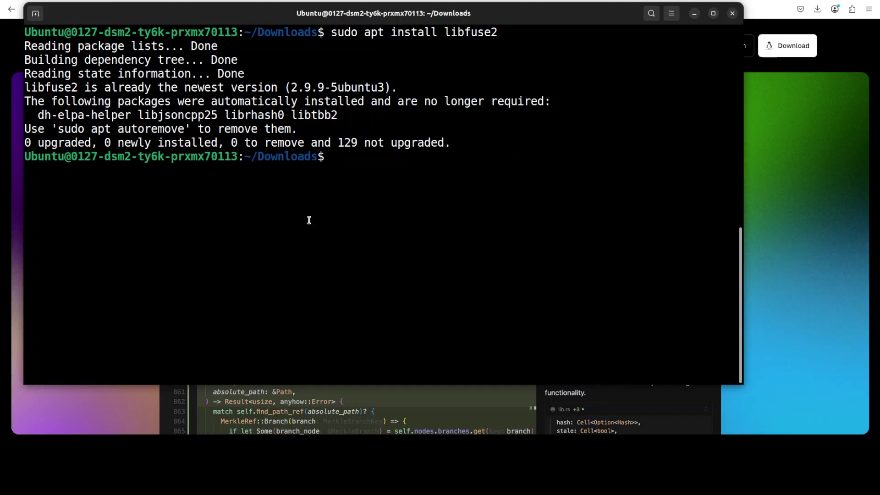
# - Clear the screen and sudo mv the Cursor AppImage to /opt/cursor.AppImage
pyautogui.hotkey('ctrl', 'l')
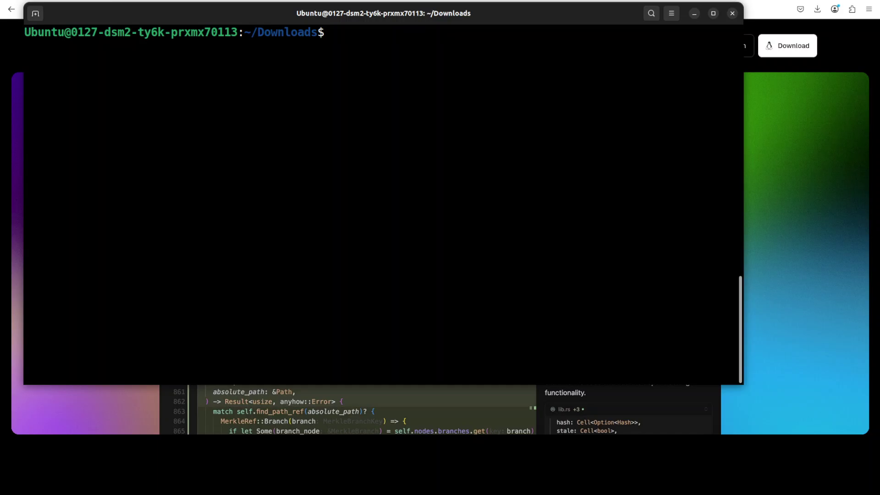
pyautogui.write('sudo ')
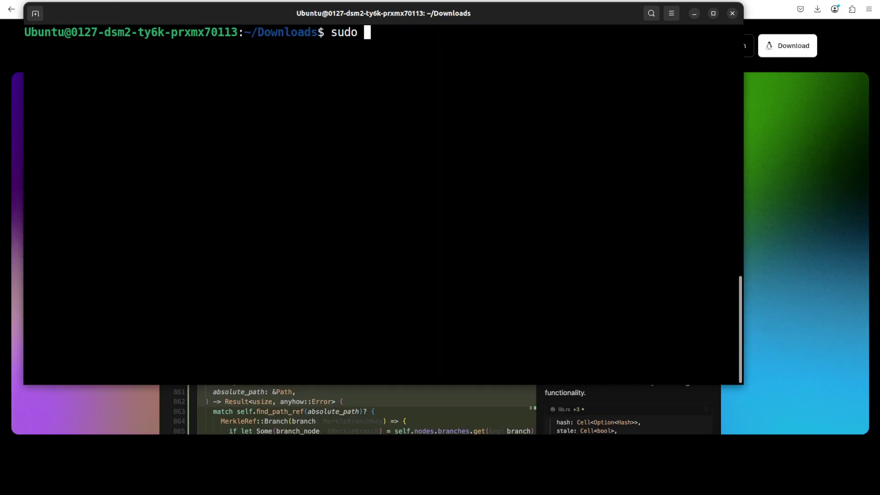
pyautogui.write('mv C')
pyautogui.press('Tab')
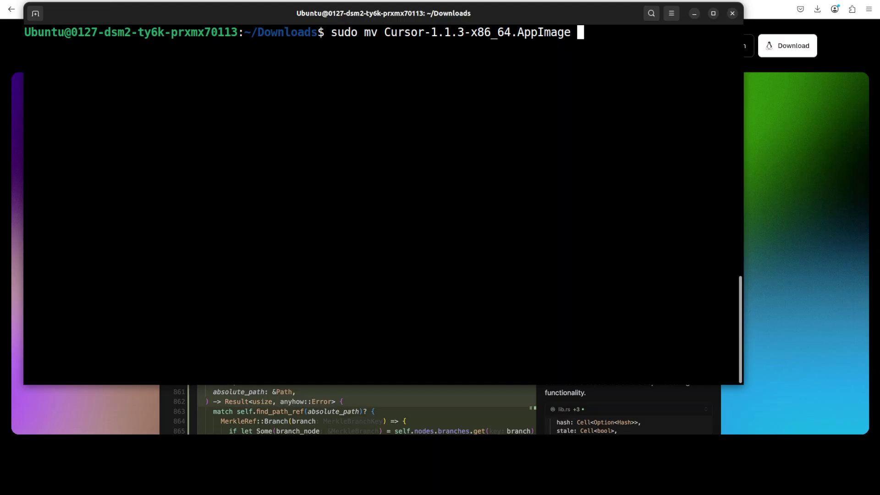
pyautogui.rightClick(317, 101)
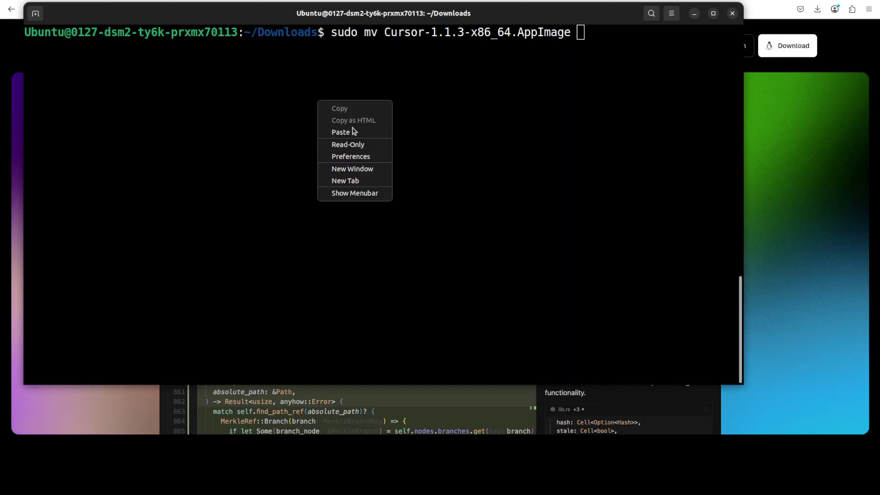
pyautogui.click(343, 132)
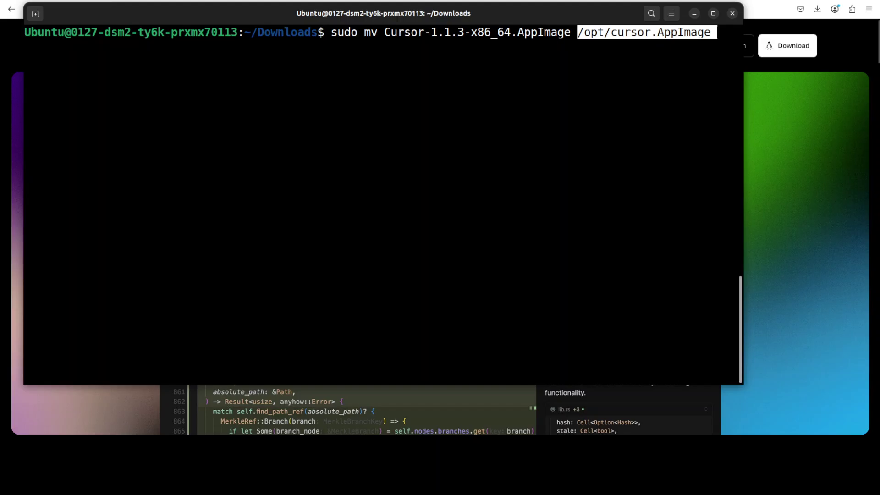
pyautogui.press('Return')
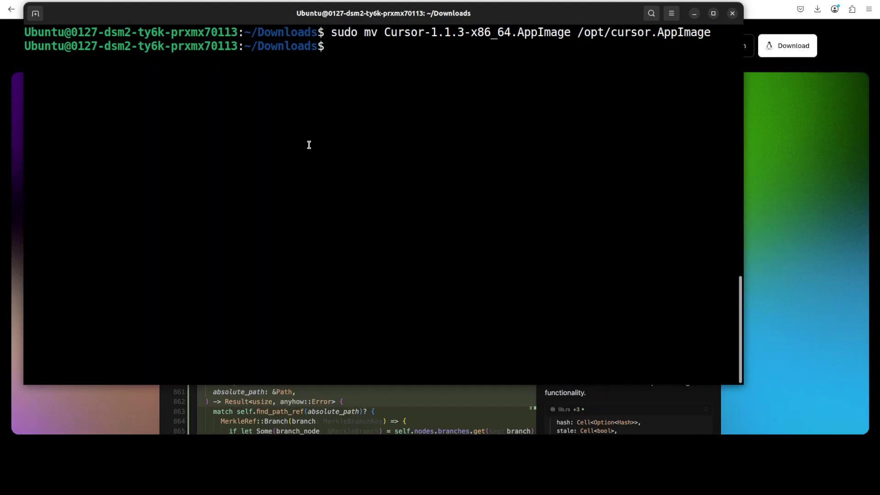
pyautogui.write('sudo ')
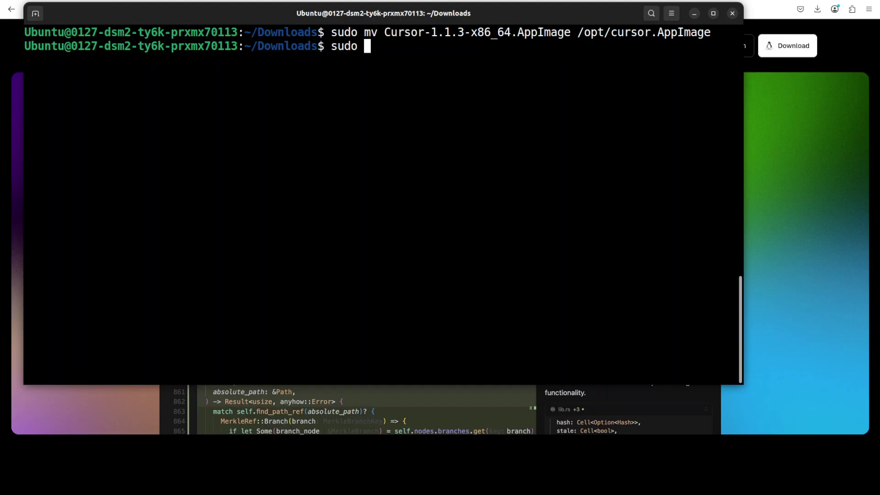
pyautogui.write('vi')
# - Open cursor.desktop in vi as root and paste in the Cursor entry pointing to /opt/cursor.AppImage
pyautogui.rightClick(345, 93)
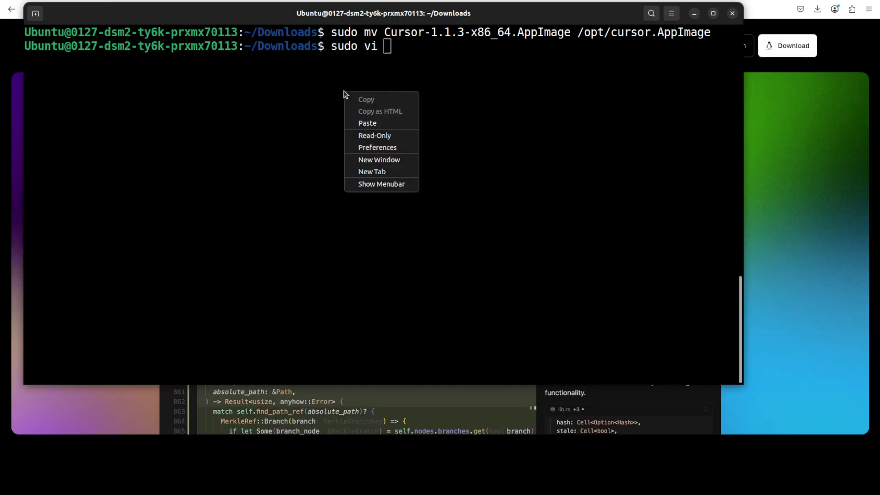
pyautogui.click(367, 123)
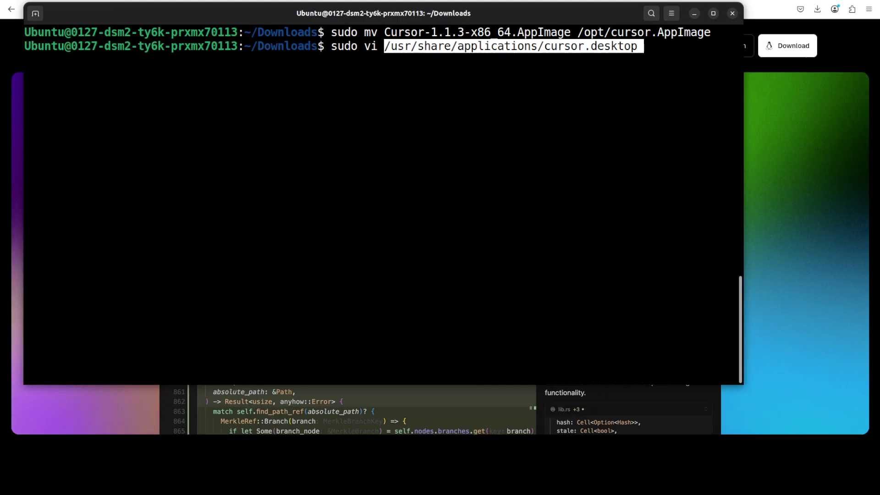
pyautogui.press('Return')
pyautogui.press('i')
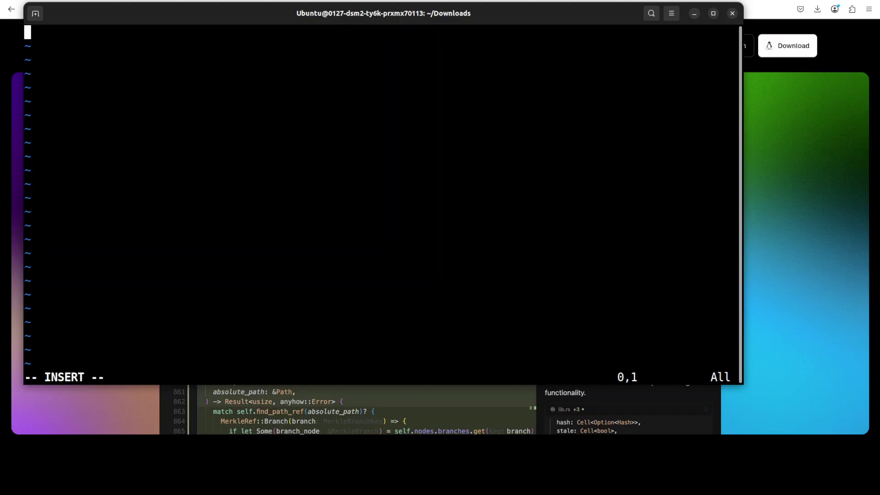
pyautogui.rightClick(219, 66)
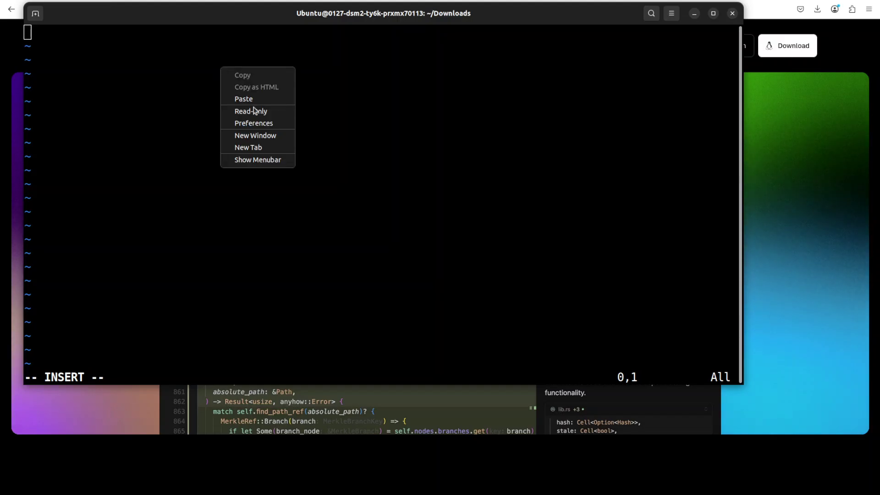
pyautogui.click(256, 101)
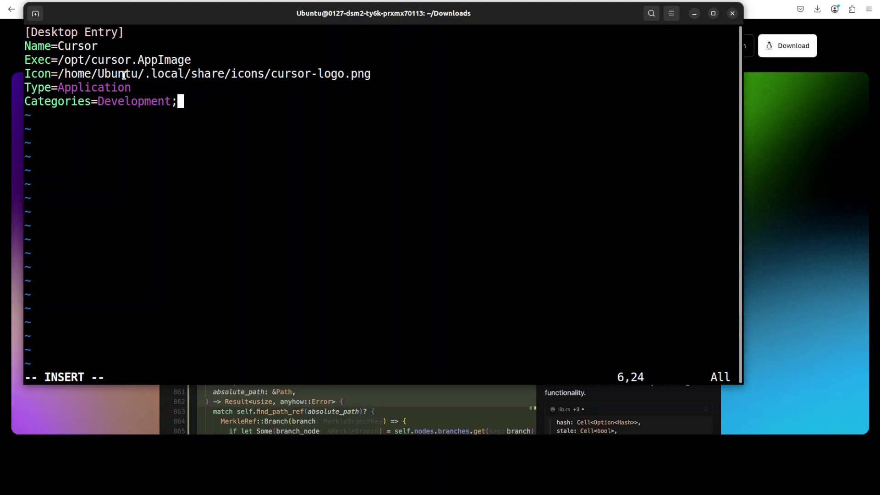
pyautogui.moveTo(59, 73); pyautogui.dragTo(369, 73)
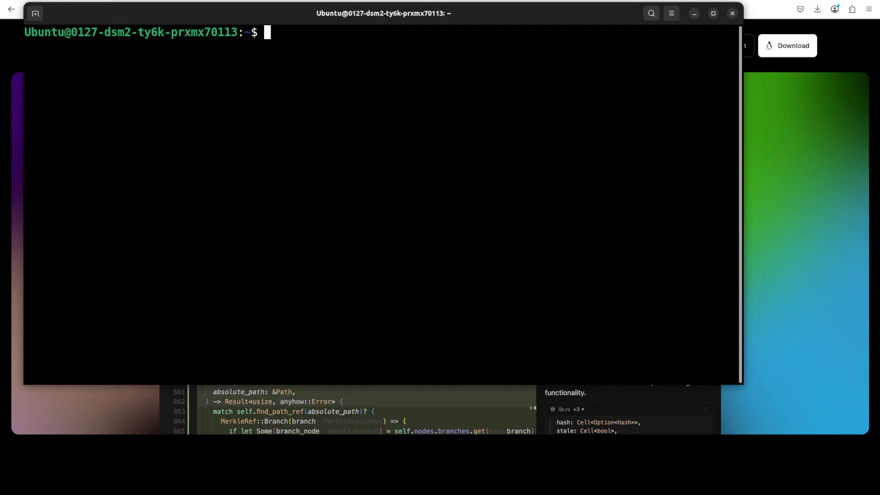
# - Open /usr/local/bin/cursor with sudo vi, review the two-line bash launcher, and quit without saving
pyautogui.rightClick(289, 47)
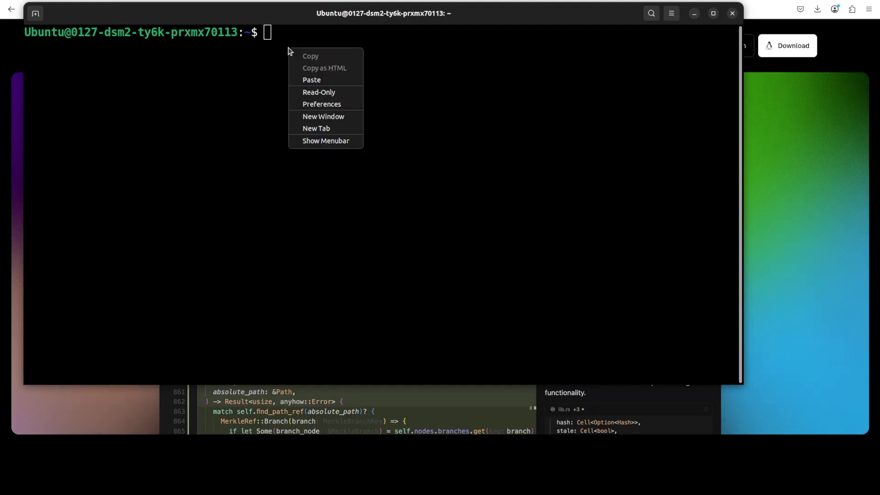
pyautogui.click(320, 81)
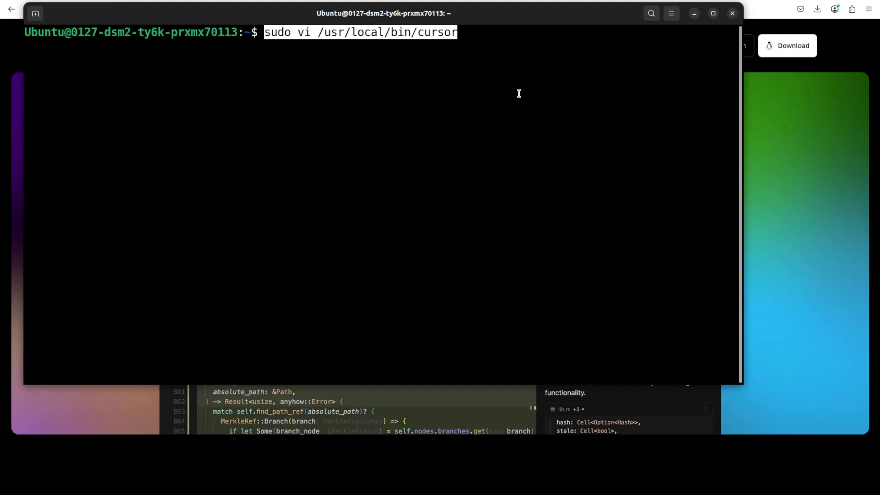
pyautogui.press('Return')
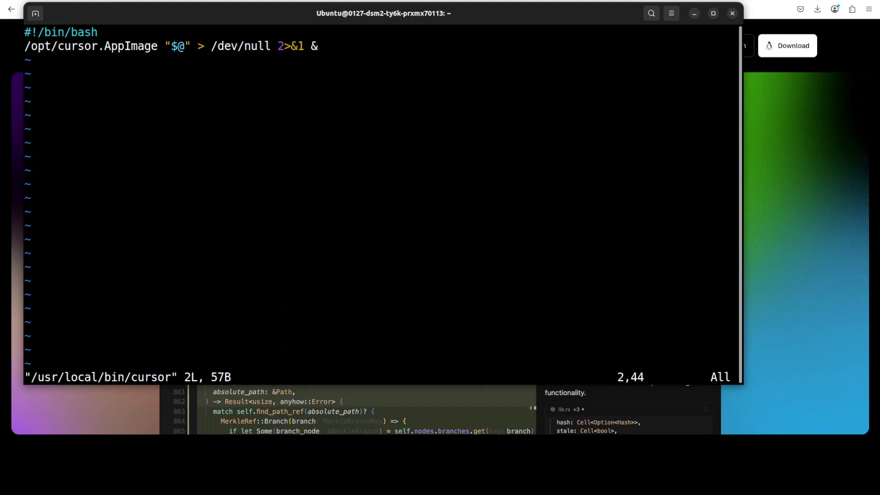
pyautogui.write(':')
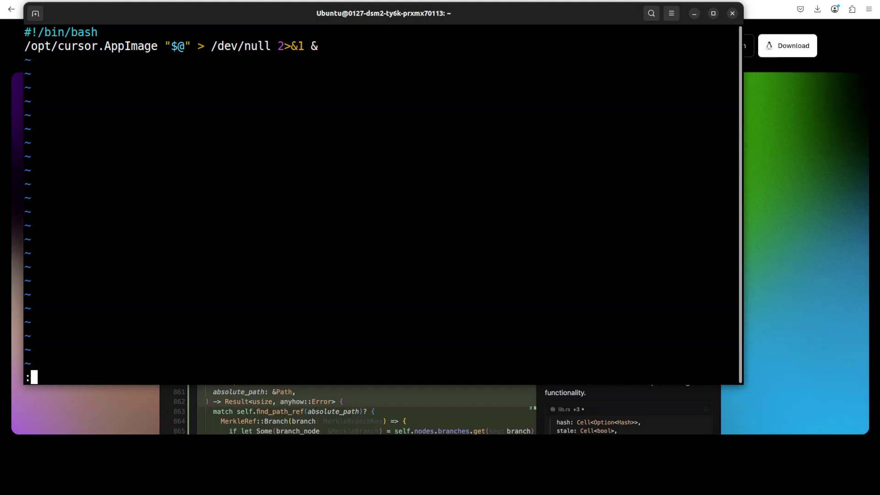
pyautogui.write('q!')
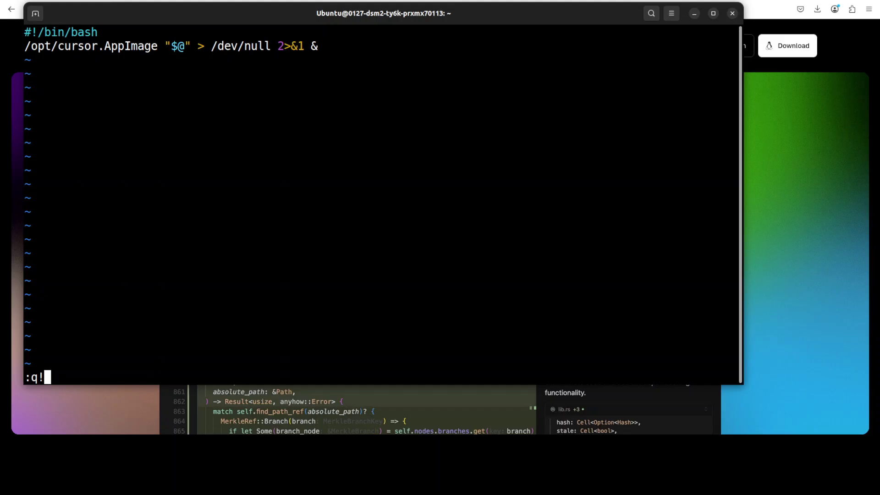
pyautogui.press('Return')
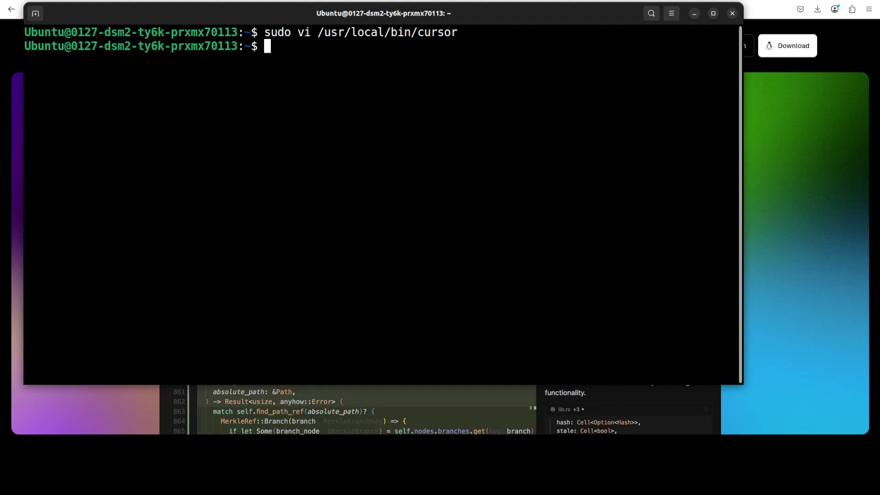
# - Run 'sudo chmod +x /usr/local/bin/cursor' to make the launcher executable
pyautogui.rightClick(228, 109)
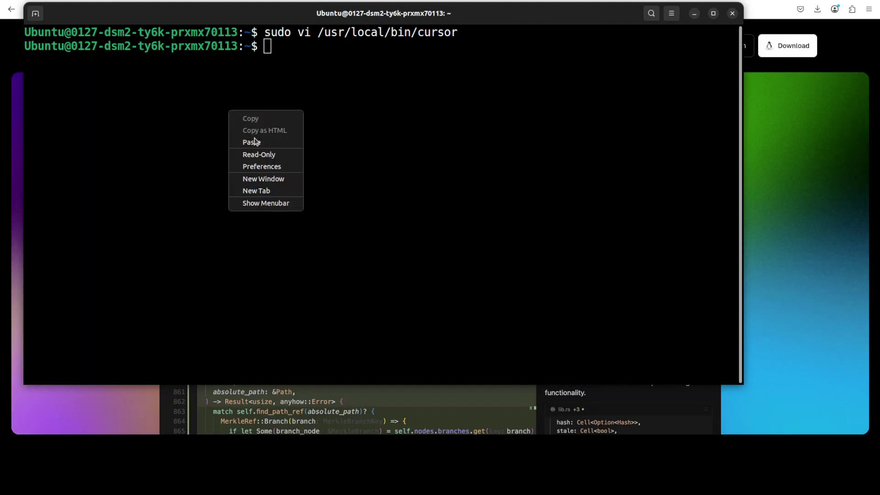
pyautogui.click(255, 142)
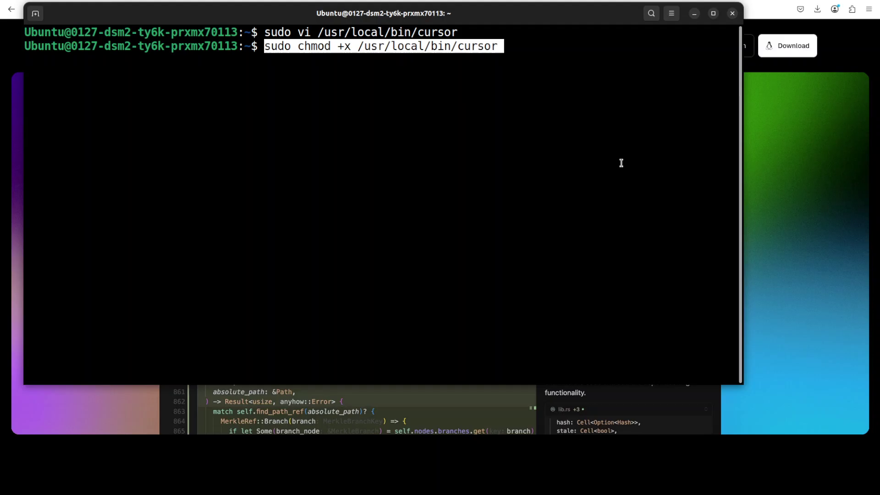
pyautogui.press('Return')
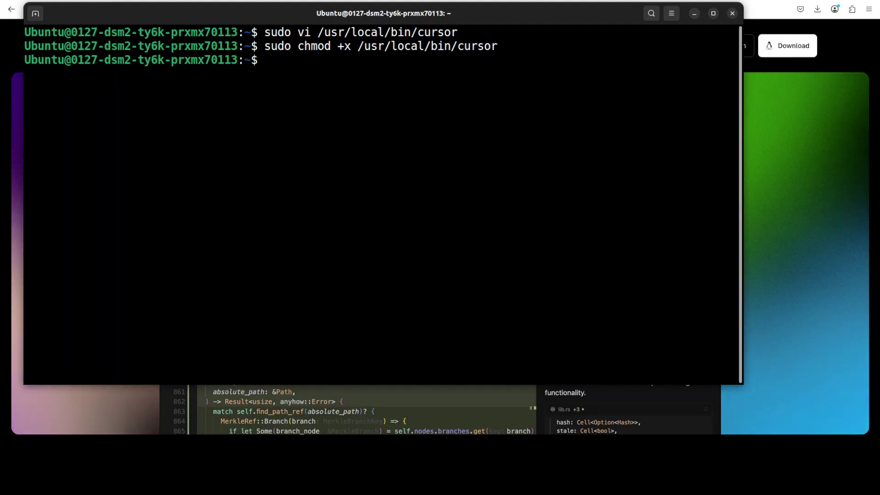
# - Write /etc/apparmor.d/cursor-appimage in sudo vi, giving /opt/cursor.AppImage unconfined access, and save
pyautogui.rightClick(225, 117)
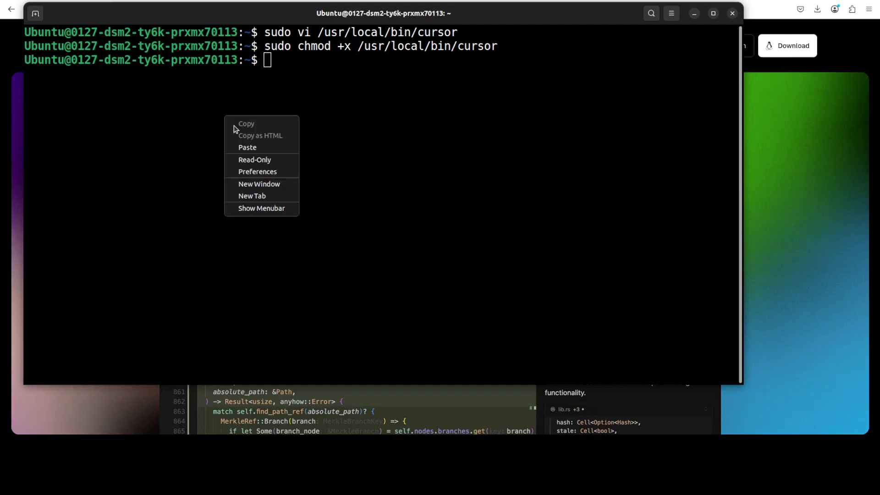
pyautogui.click(271, 148)
pyautogui.press('Return')
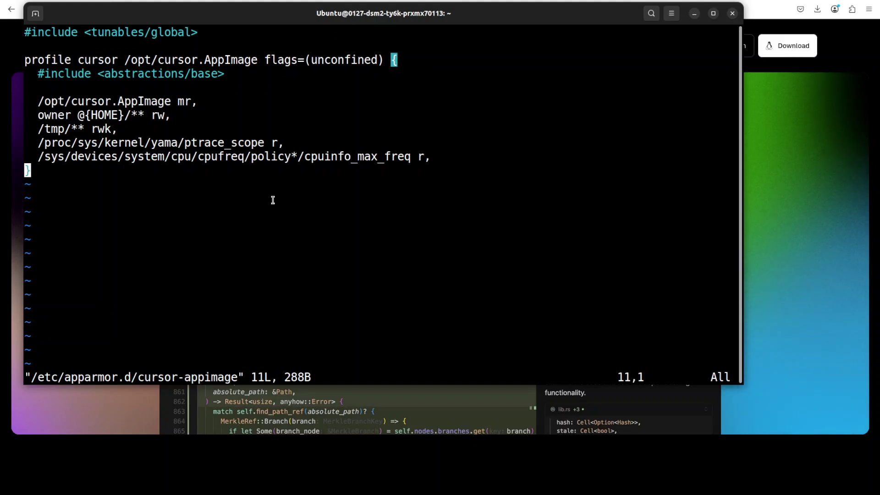
pyautogui.write(':wq')
pyautogui.press('Return')
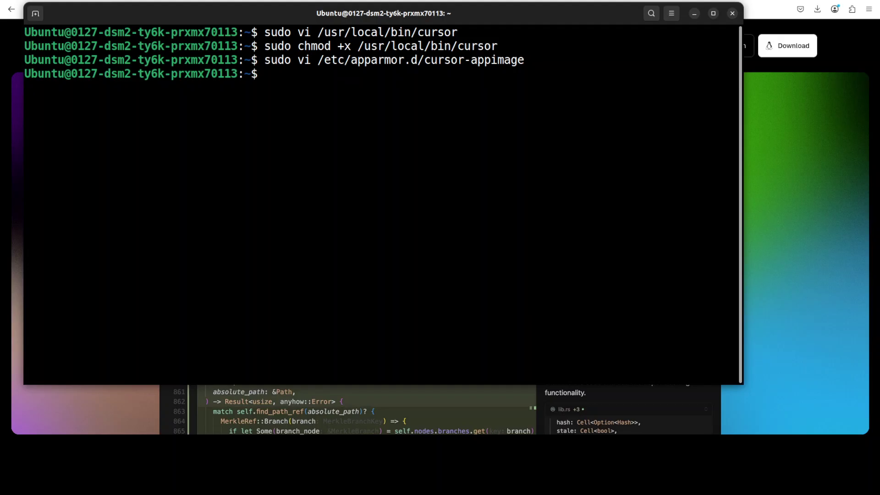
pyautogui.press('Return')
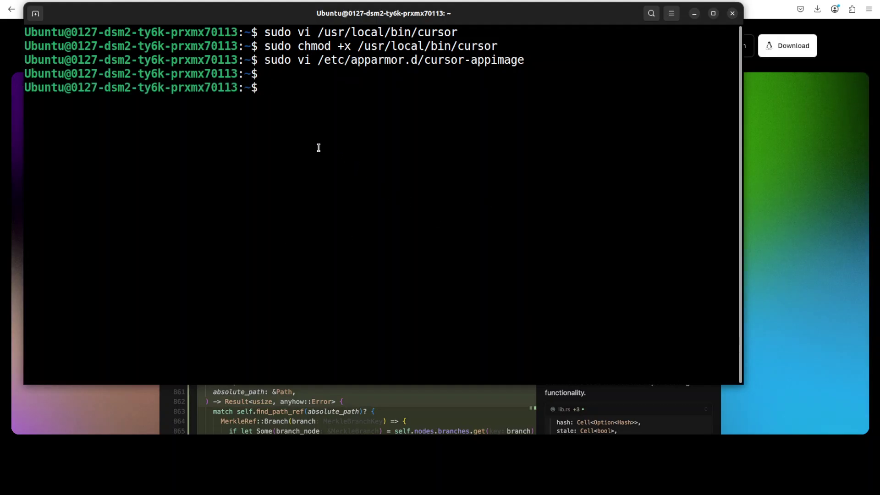
# - Run 'sudo apparmor_parser -r /etc/apparmor.d/cursor-appimage' to load the profile without errors
pyautogui.rightClick(318, 147)
pyautogui.click(346, 180)
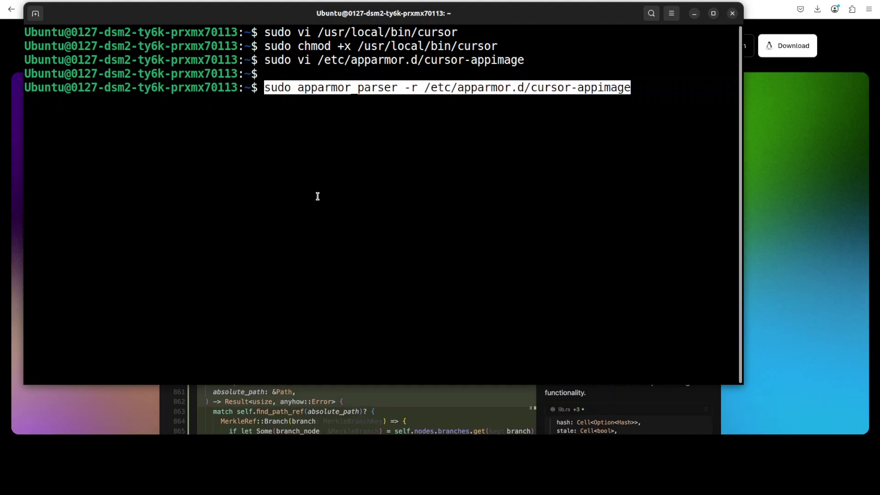
pyautogui.press('Return')
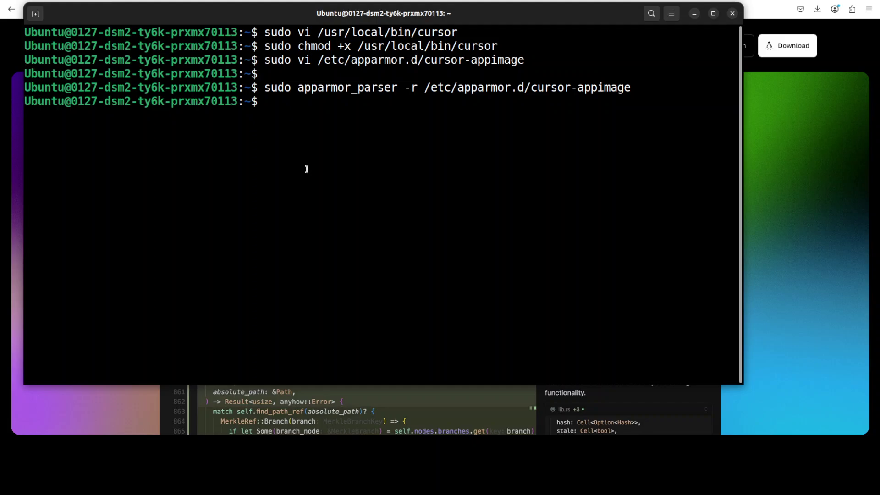
pyautogui.write('clear')
# - Clear the screen, run 'cursor .', and maximize the Welcome to Cursor window
pyautogui.press('Return')
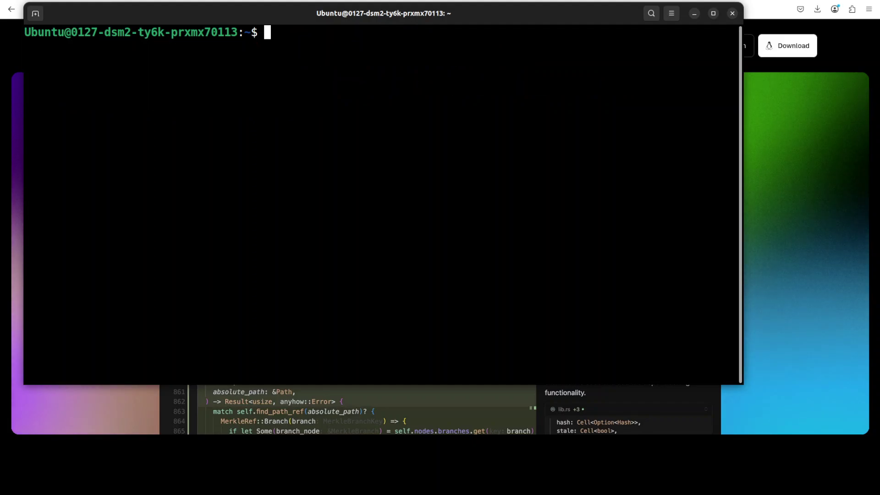
pyautogui.write('cursor .')
pyautogui.press('Return')
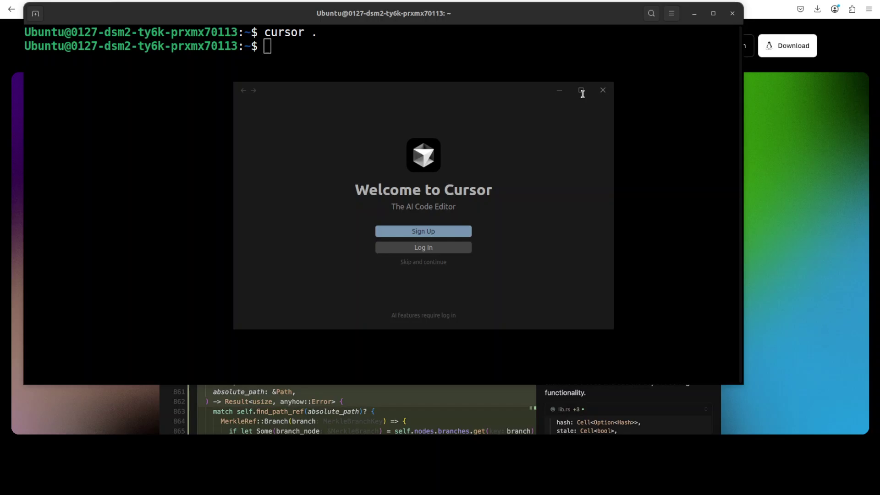
pyautogui.click(582, 93)
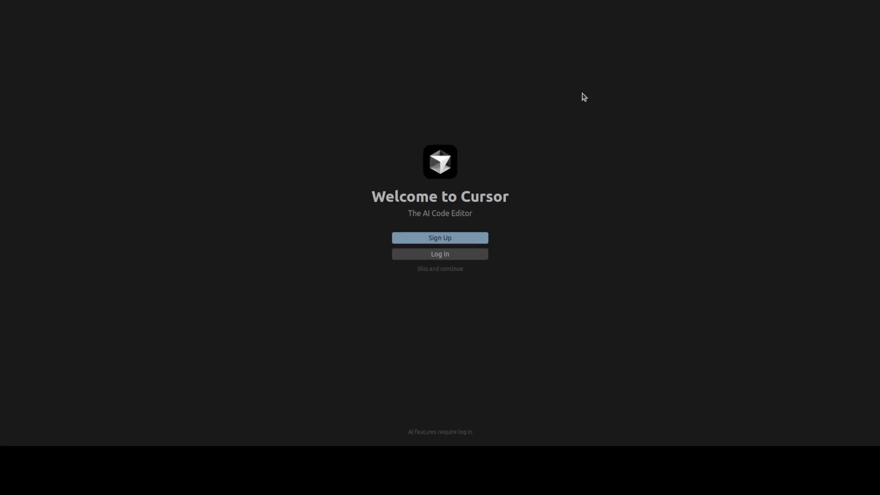
# - Skip sign-in, keep Cursor Dark theme and quick-start defaults, then un-maximize and leave the editor
pyautogui.click(439, 269)
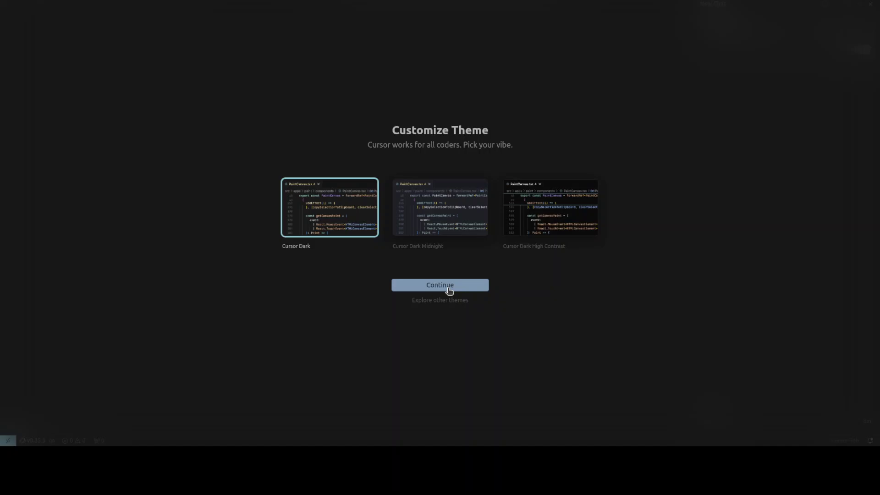
pyautogui.click(449, 289)
pyautogui.click(449, 290)
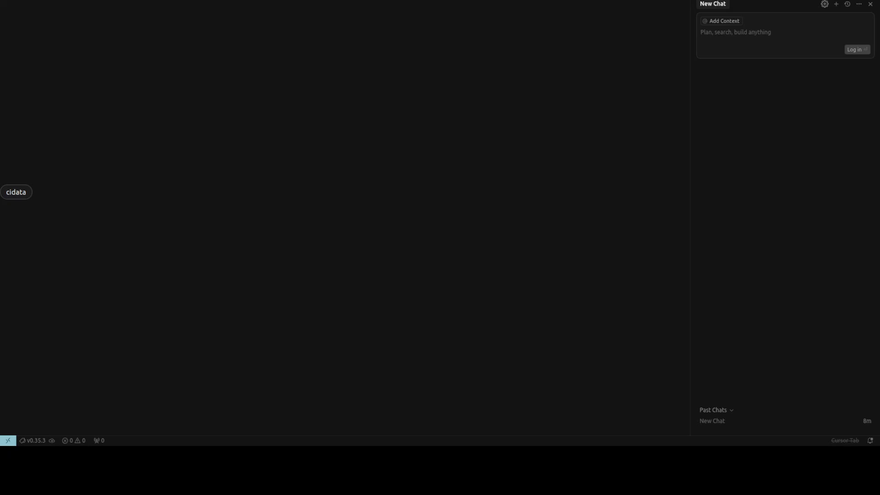
pyautogui.press('super+Down')
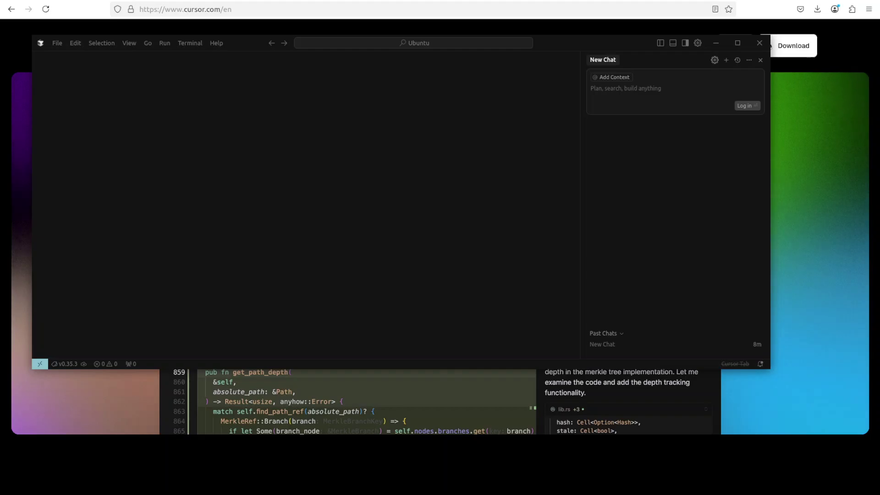
pyautogui.hotkey('ctrl', 'Tab')
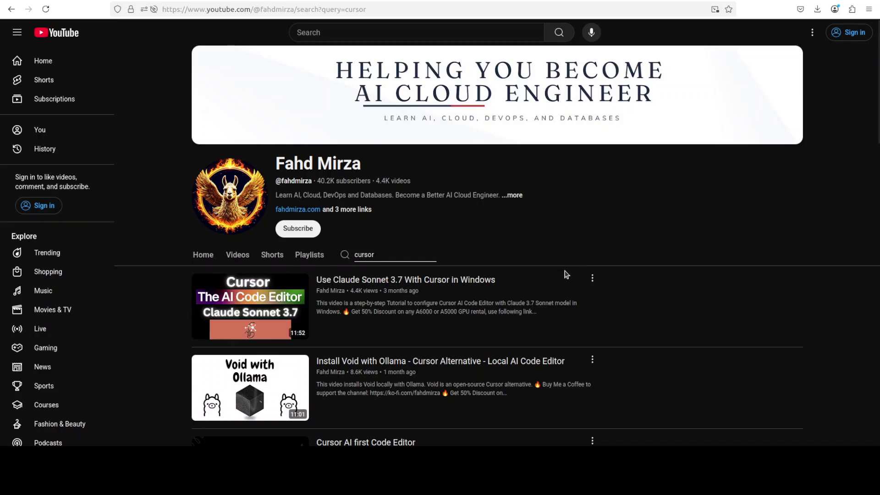
pyautogui.moveTo(447, 302)
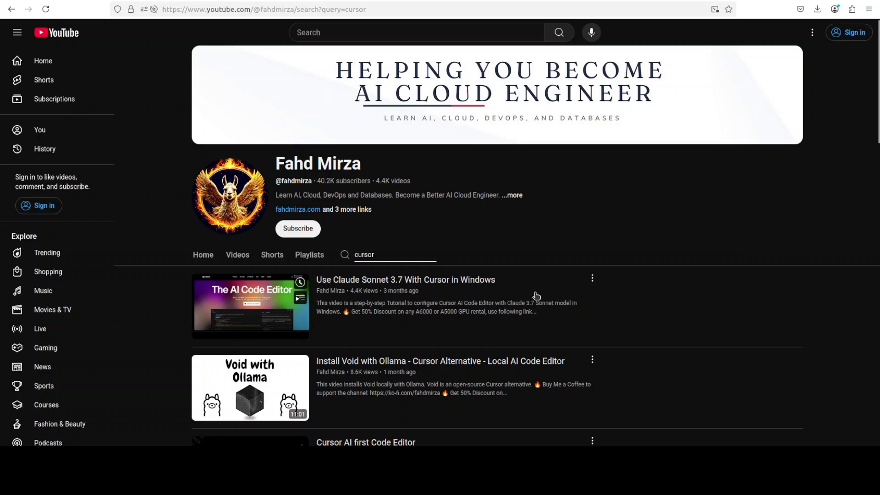
pyautogui.scroll(-2, 525, 324)
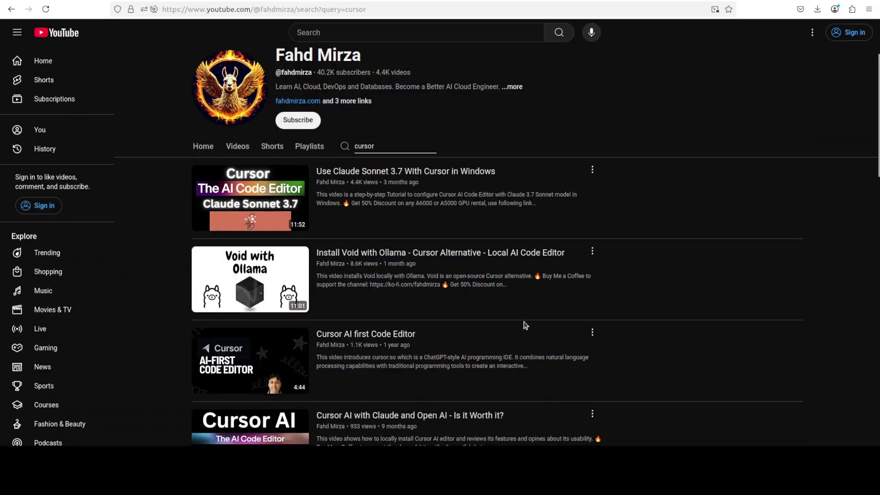
pyautogui.scroll(-2, 525, 324)
pyautogui.scroll(-2, 524, 325)
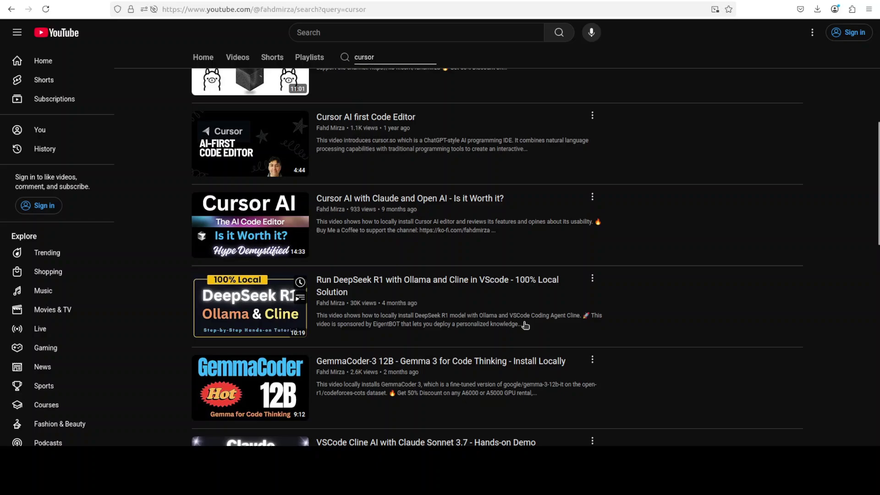
pyautogui.scroll(5, 524, 325)
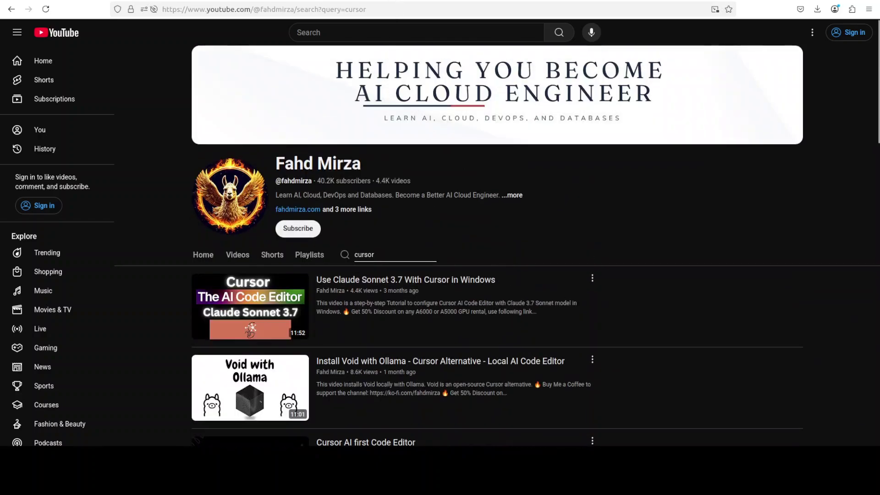